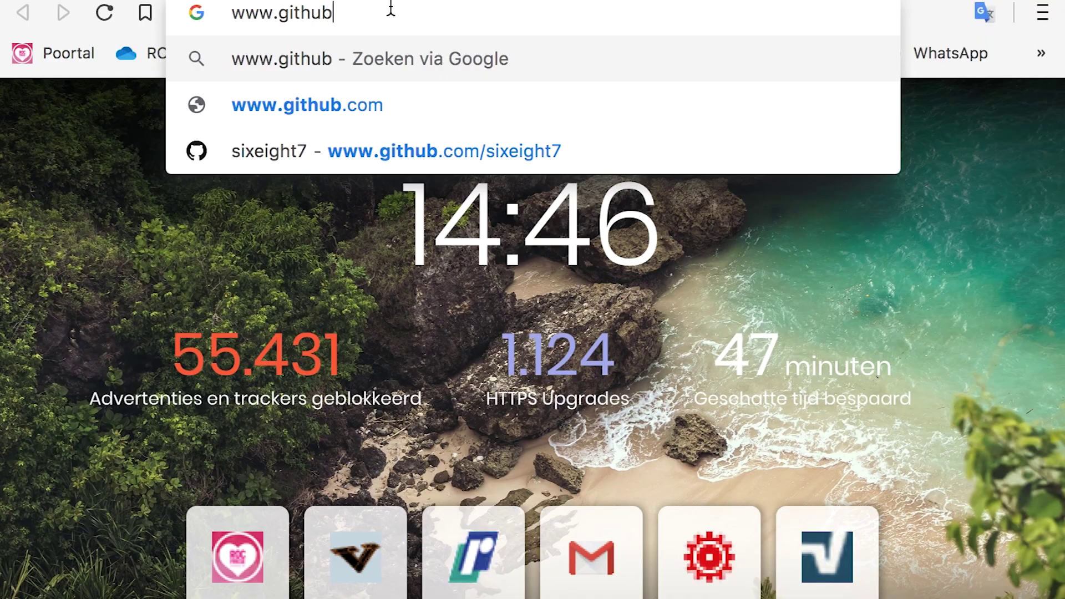
- Open the Firmware/Compiled folder of the VController_v3 repository at github.com/sixeight7
type("com/sixeight")
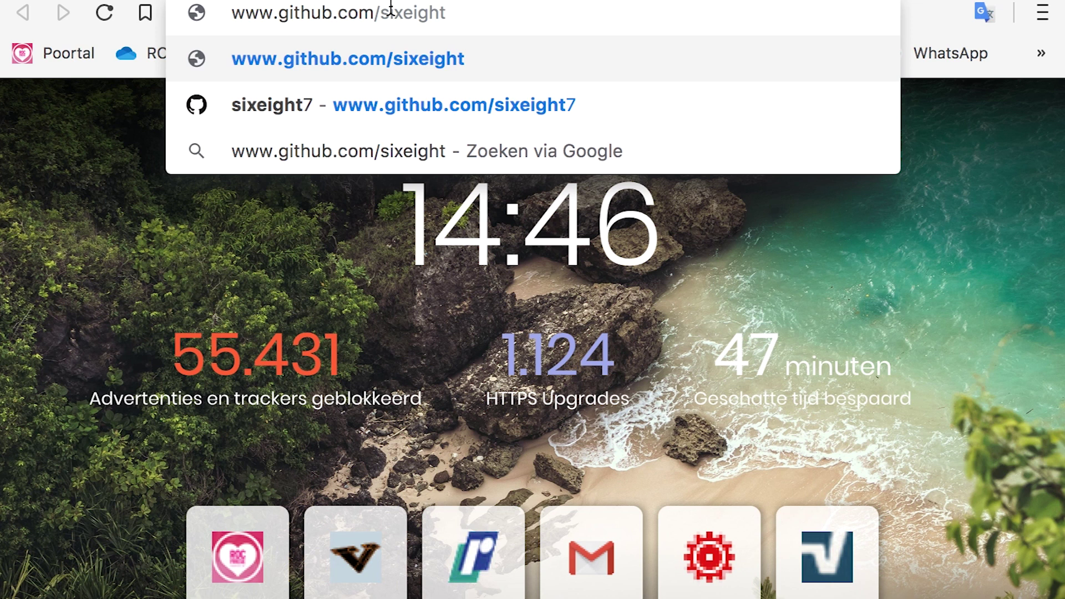
key("Return")
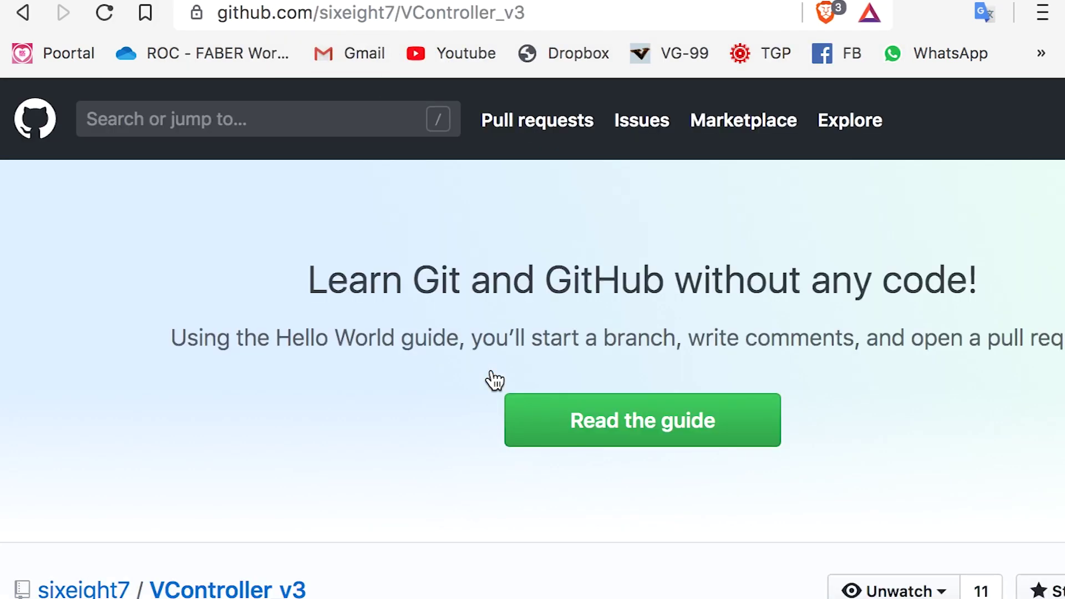
scroll(399, 441, "down", 10)
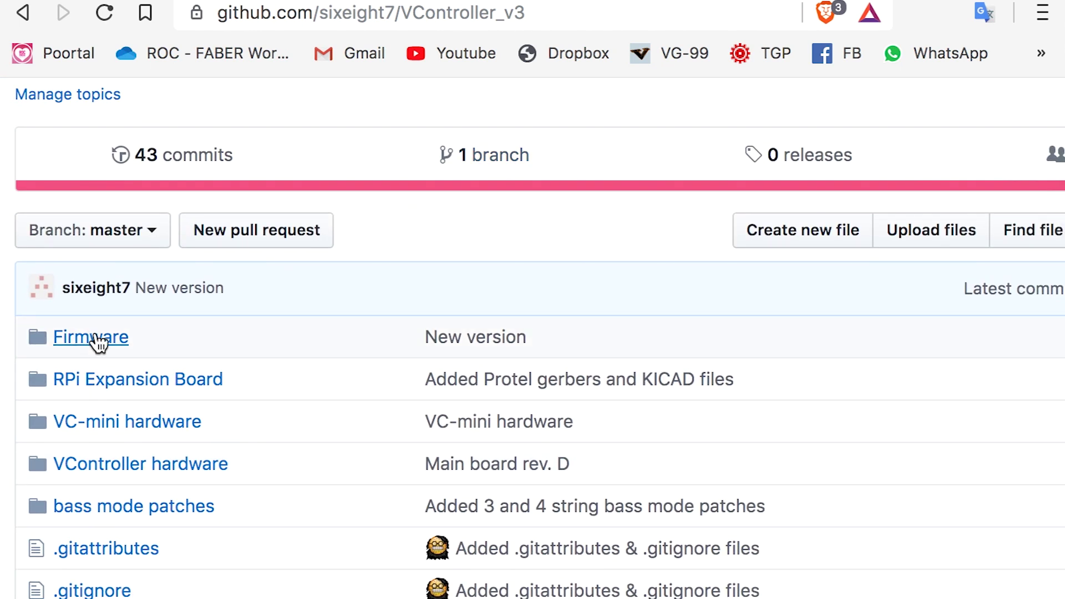
left_click(94, 337)
scroll(96, 335, "down", 6)
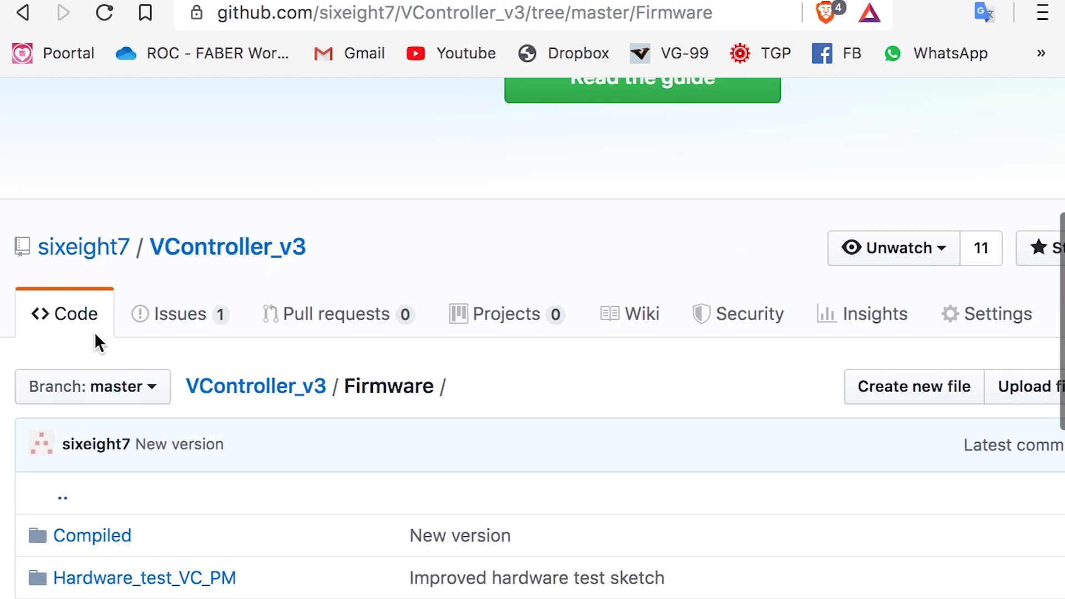
scroll(94, 332, "down", 2)
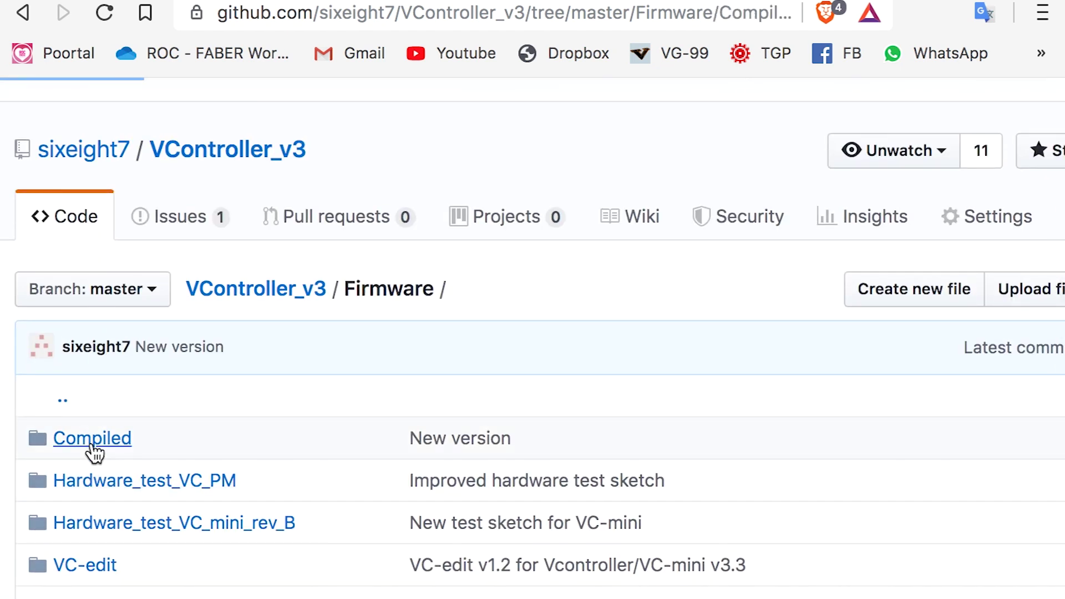
scroll(90, 452, "down", 8)
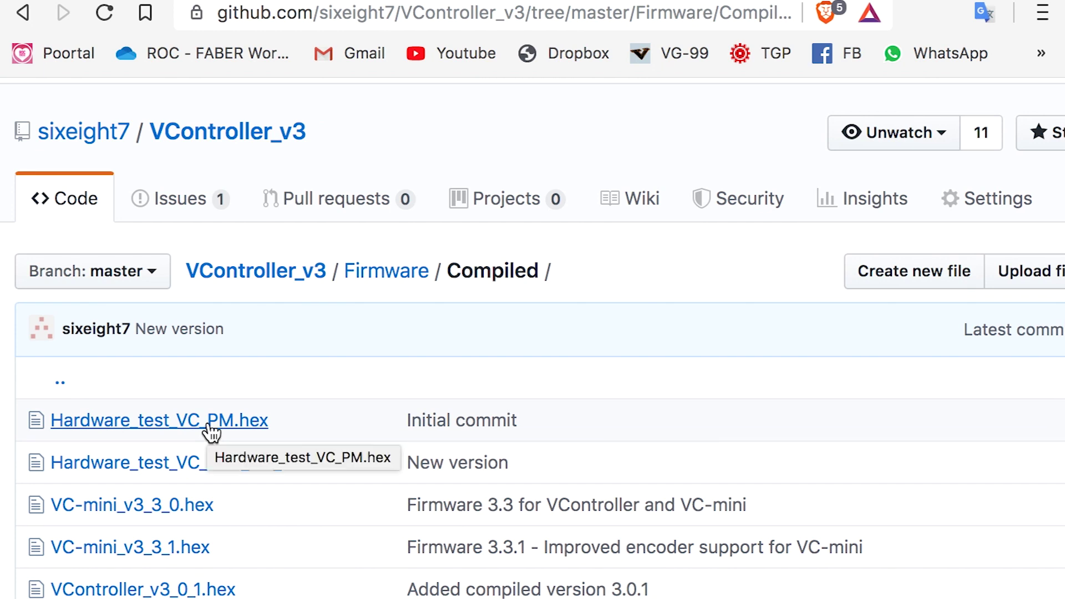
- Save the linked file Hardware_test_VC_mini_rev_B.ino.hex to the desktop (Bureaublad)
right_click(199, 460)
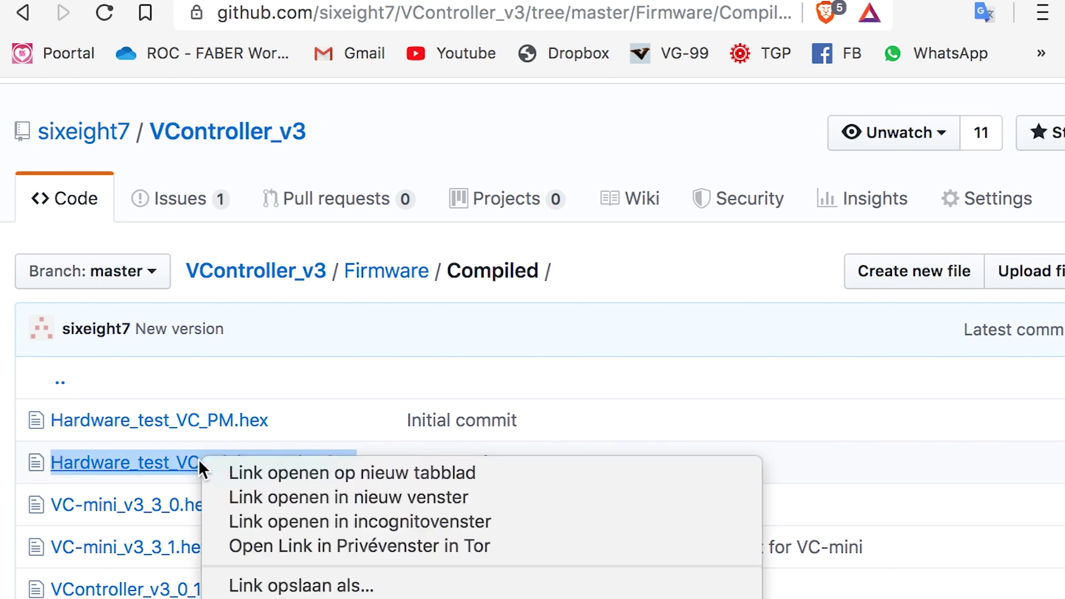
left_click(300, 586)
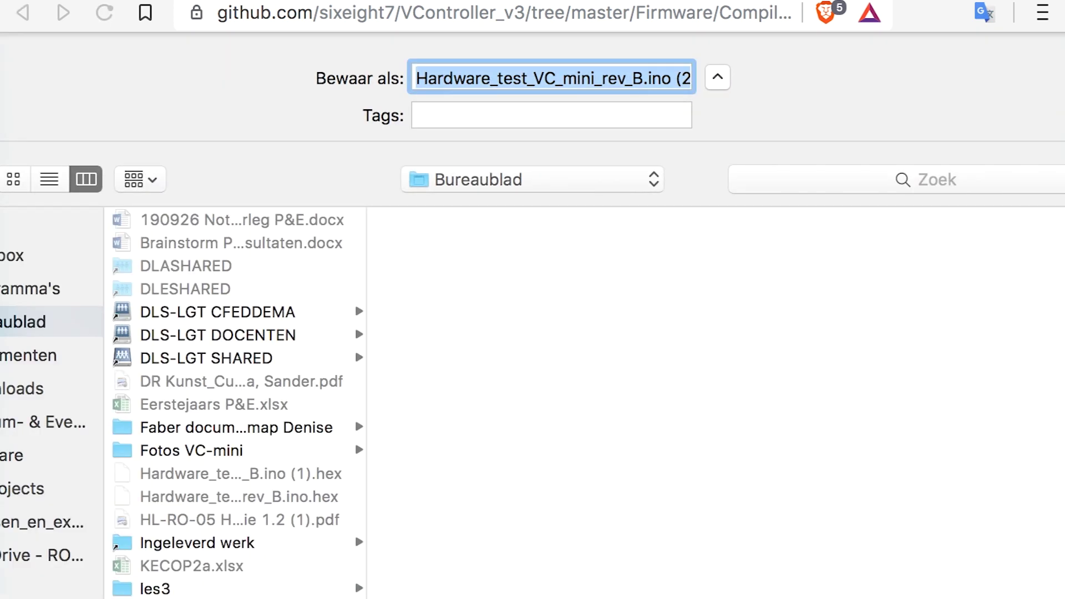
key("Return")
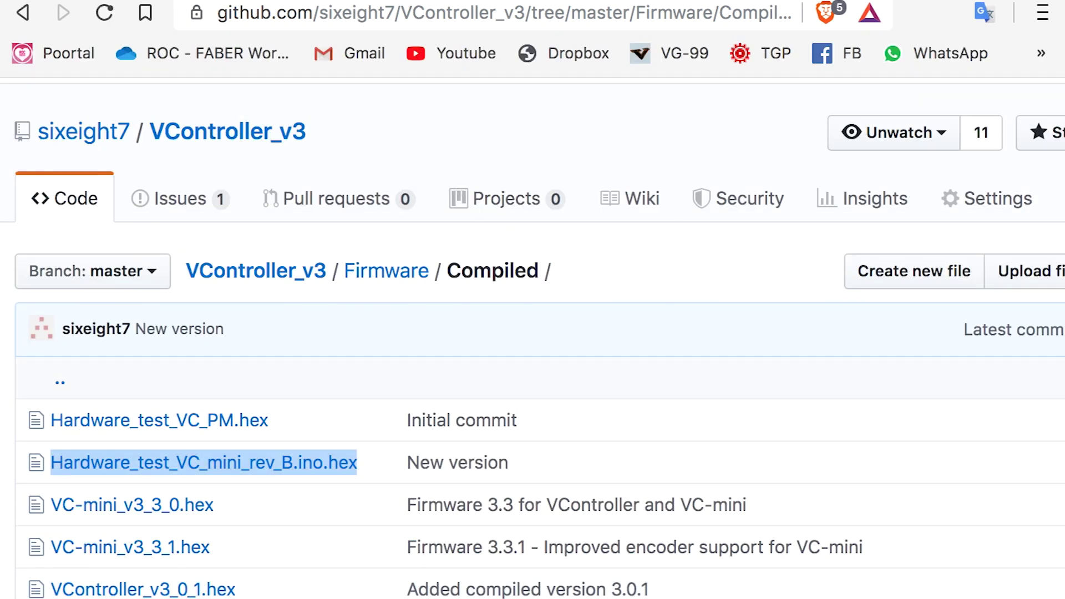
- Search the web for "teensy loader" in a new browser tab and open the Teensy Loader Application page on pjrc.com
key("super+t")
type("tee")
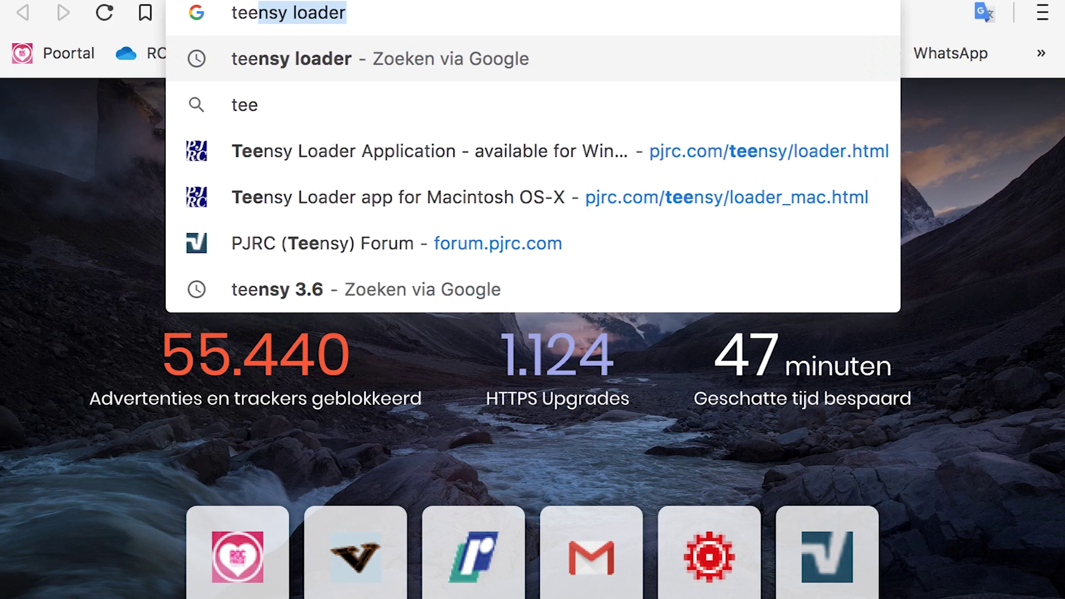
type("ns")
key("Return")
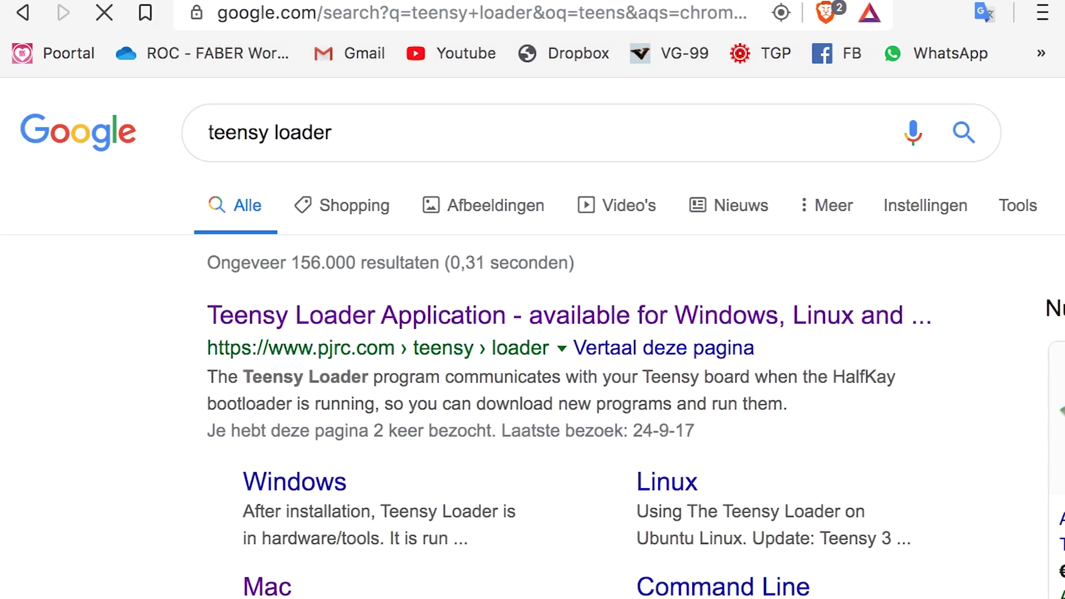
left_click(390, 319)
- Download the Macintosh version's Teensy Loader Disk Image and save it to the desktop
scroll(479, 463, "down", 5)
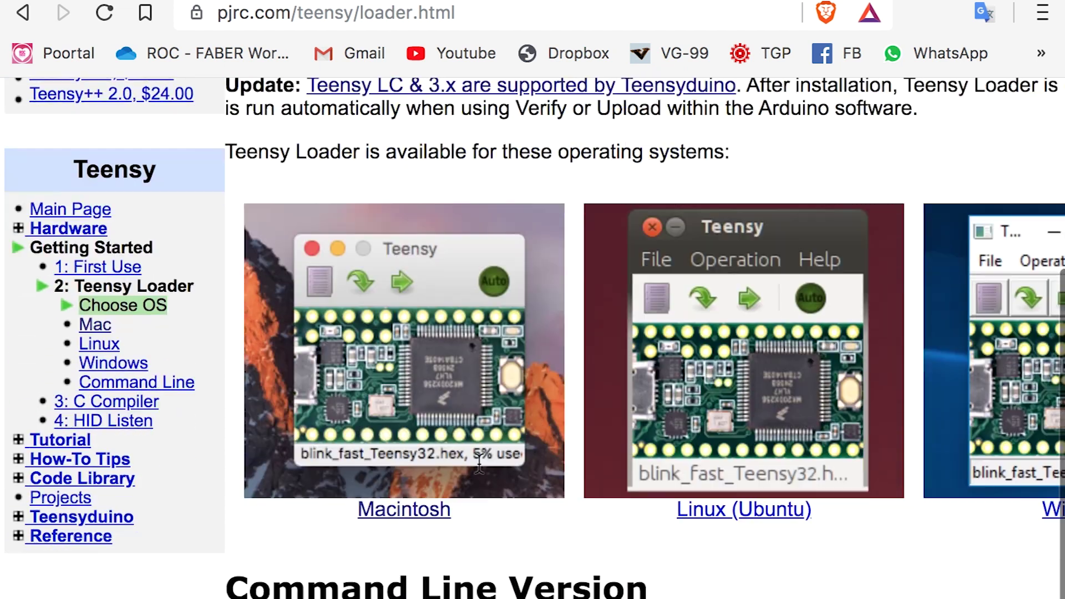
scroll(479, 463, "down", 1)
left_click(422, 477)
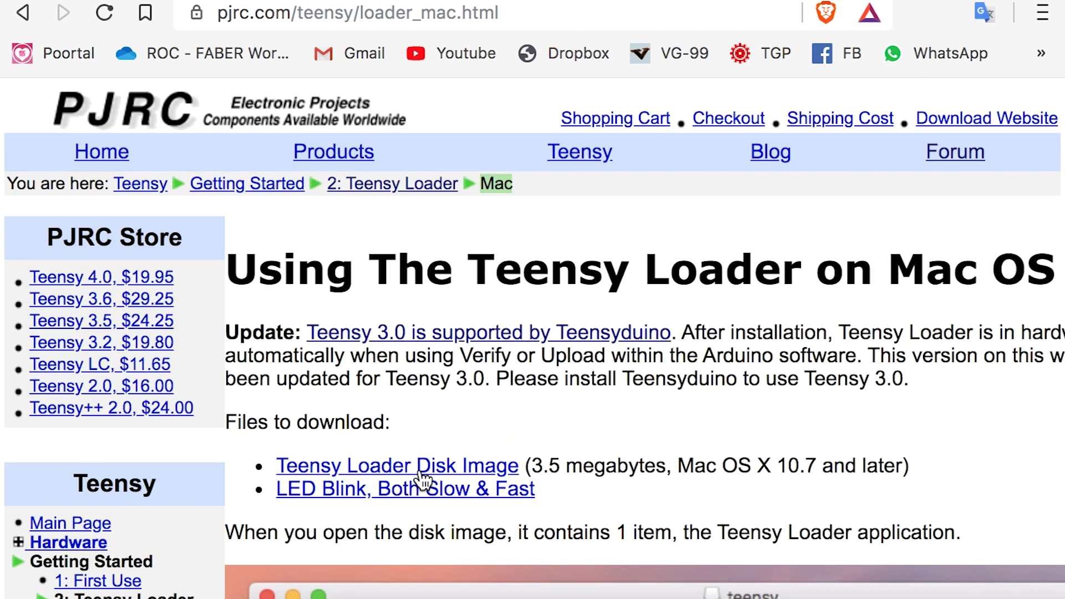
left_click(425, 469)
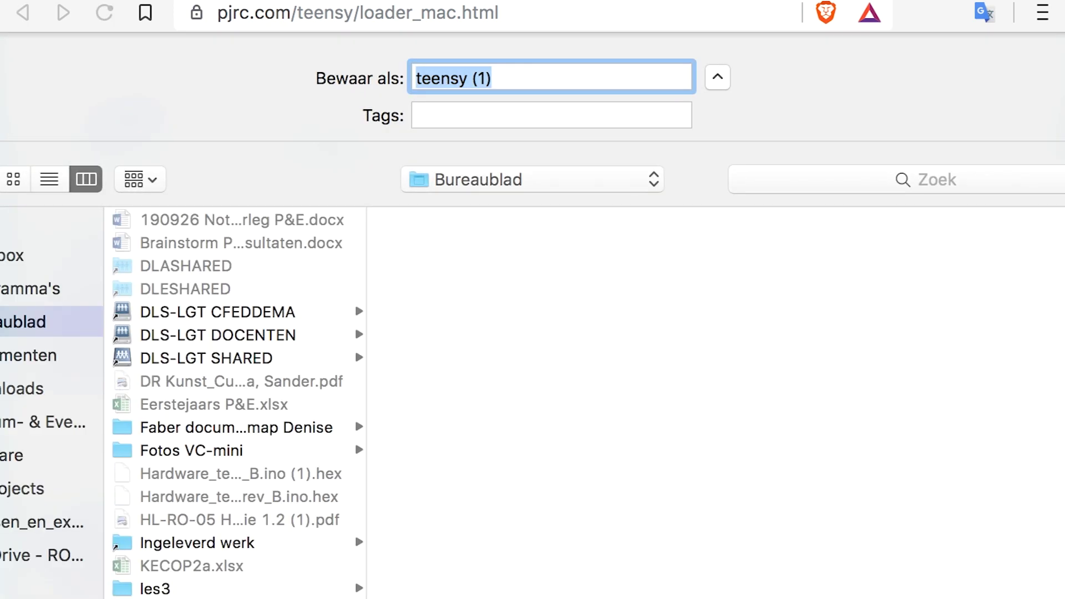
key("Return")
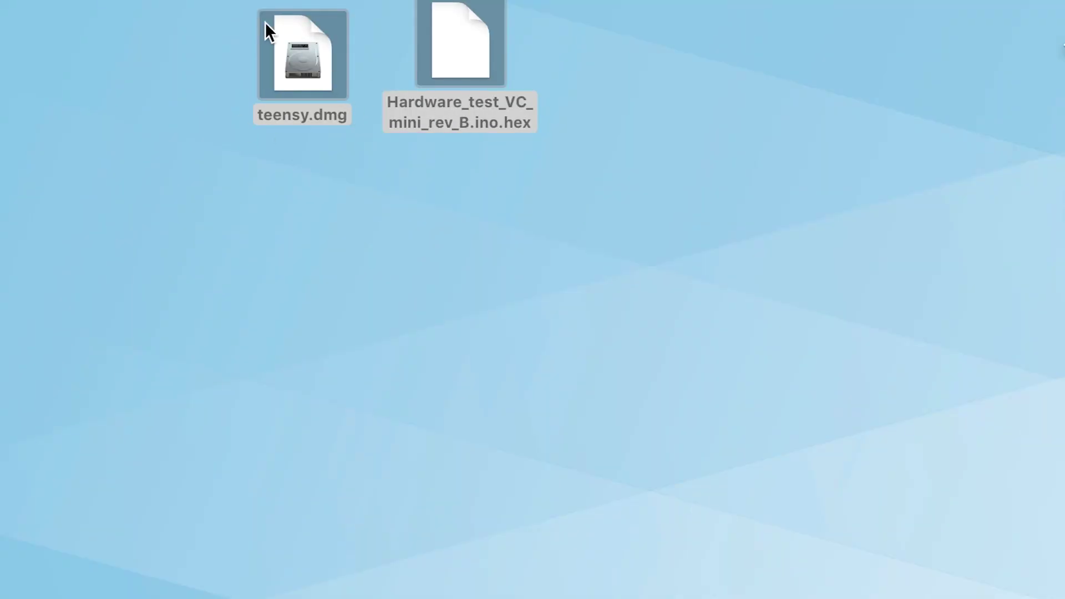
- Mount teensy.dmg from the desktop, declining to choose a program for the hex file, and clear the file selection
double_click(302, 55)
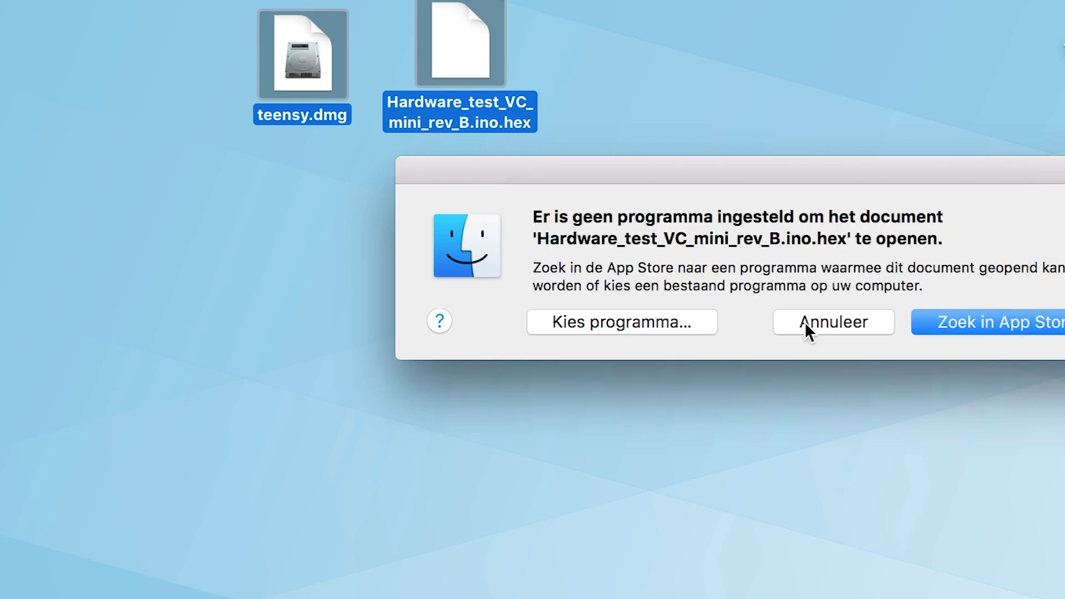
left_click(840, 325)
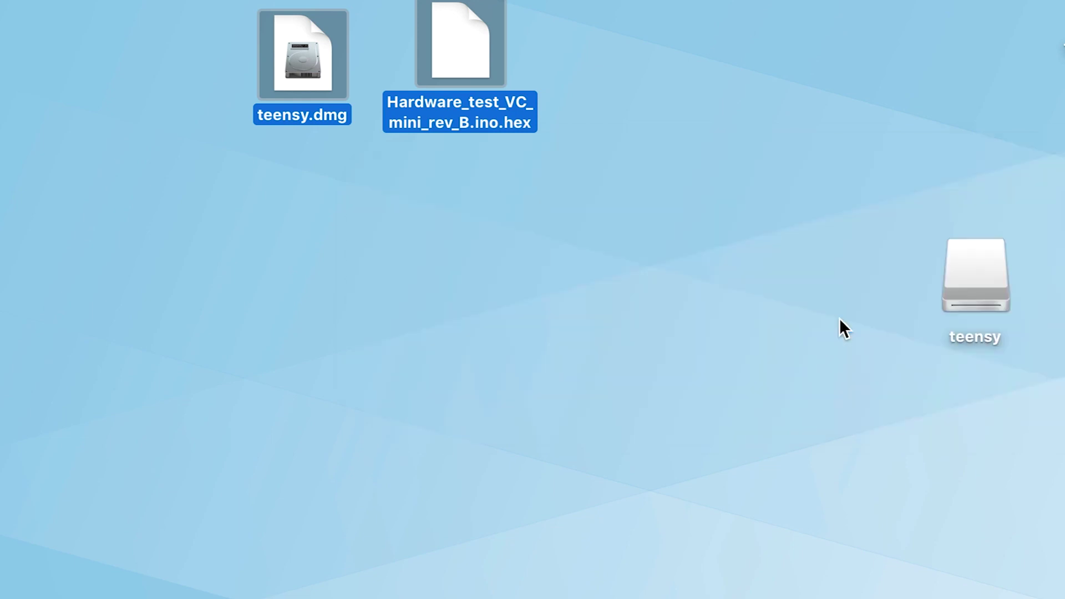
left_click(711, 307)
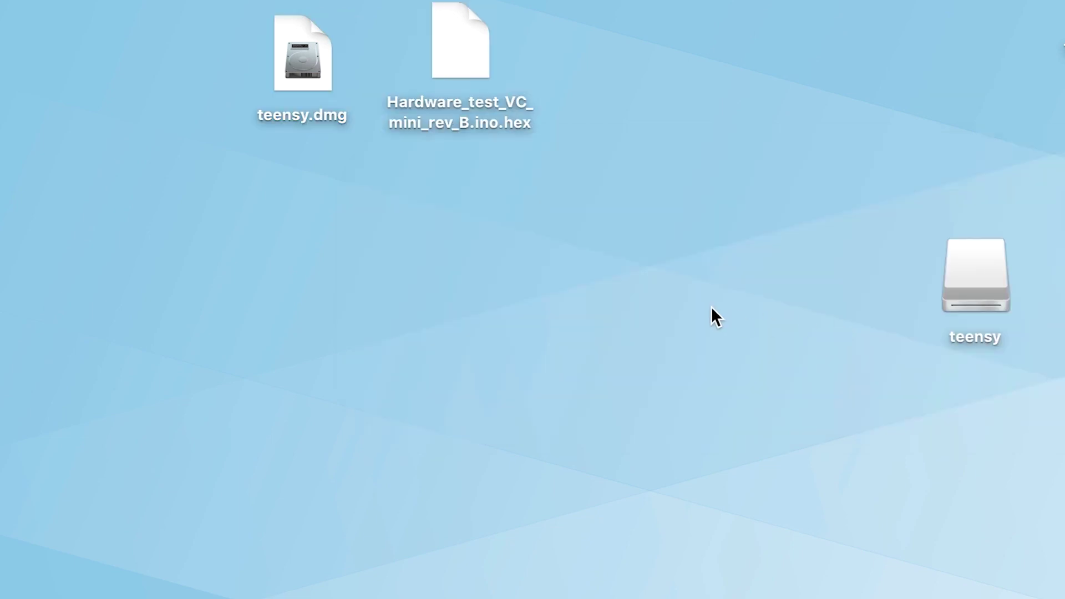
- Copy the Teensy application from the mounted teensy volume to the desktop and close the volume's window
double_click(978, 281)
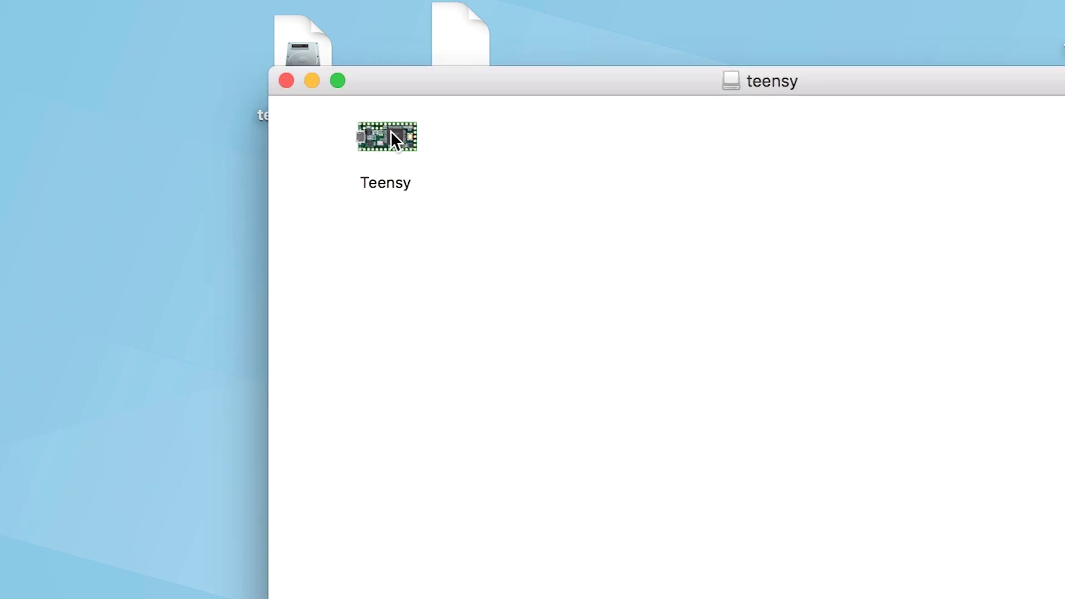
left_click_drag(390, 133, 584, 16)
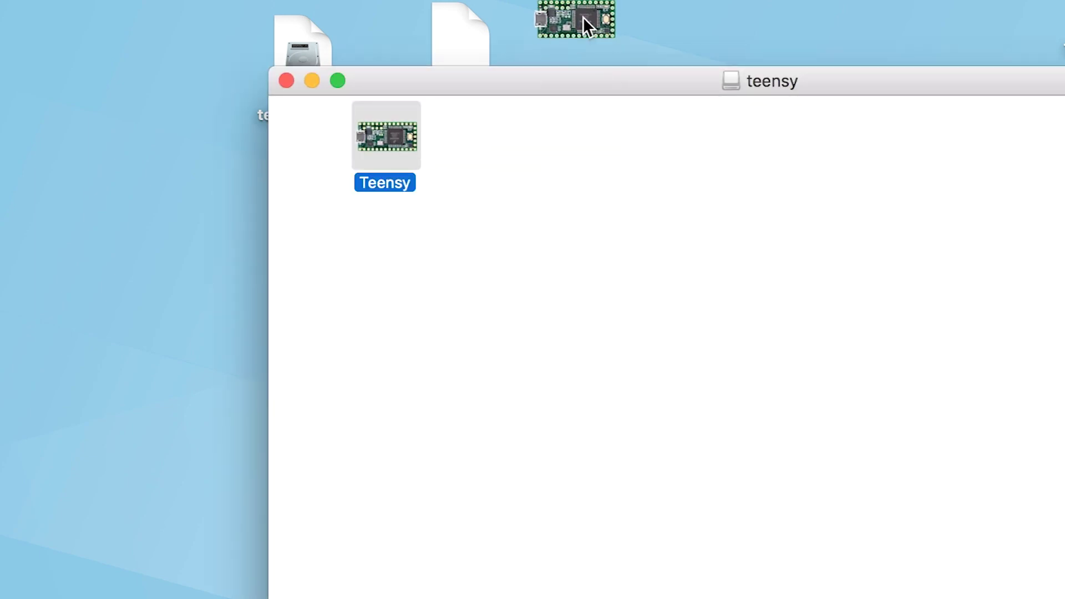
left_click(286, 81)
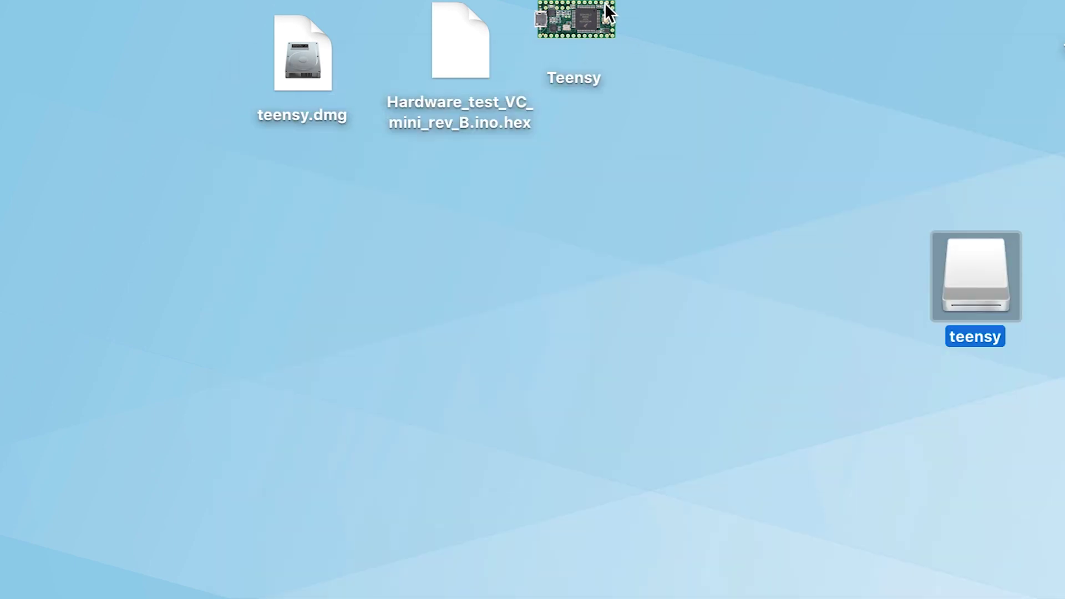
- Place the Teensy application beside the hex file, launch it with the internet-download prompt approved, and move its window below the desktop files
left_click_drag(586, 3, 611, 38)
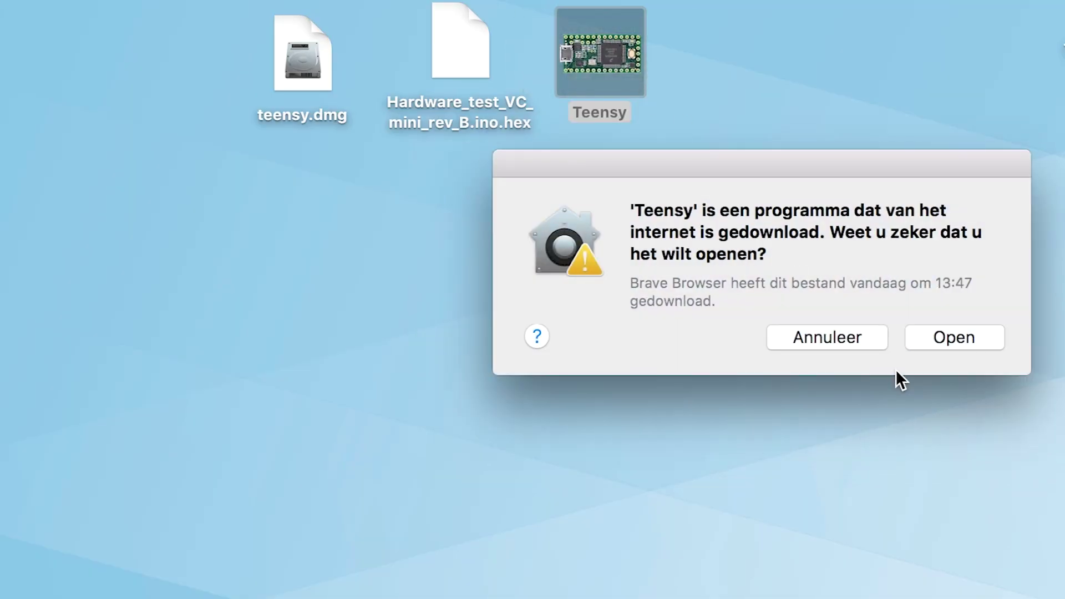
left_click(955, 336)
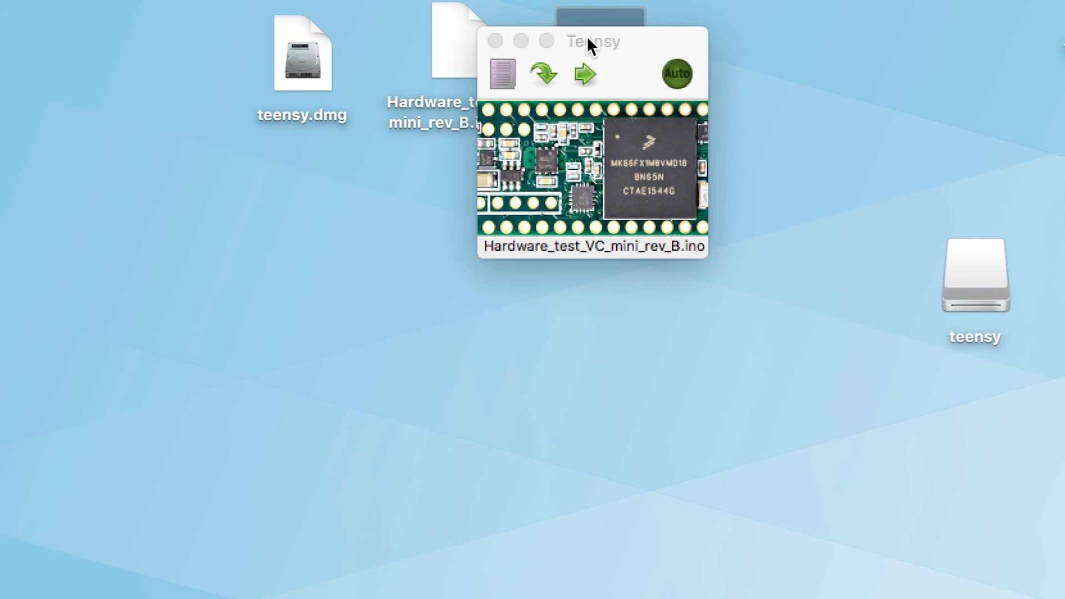
left_click_drag(587, 36, 416, 228)
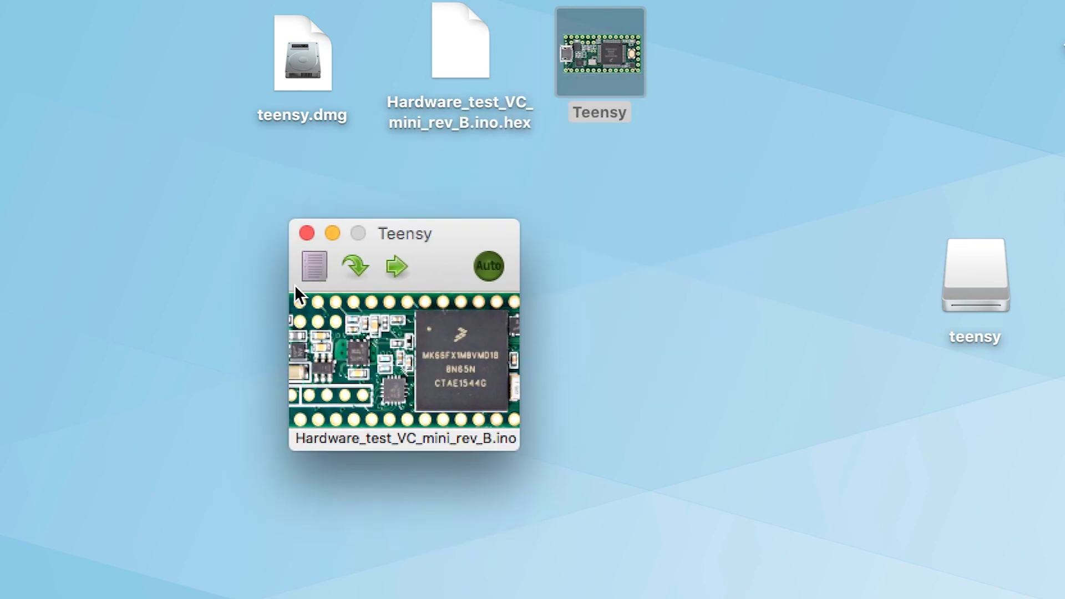
- Load Hardware_test_VC_mini_rev_B.ino.hex from the desktop into the Teensy loader
left_click(315, 266)
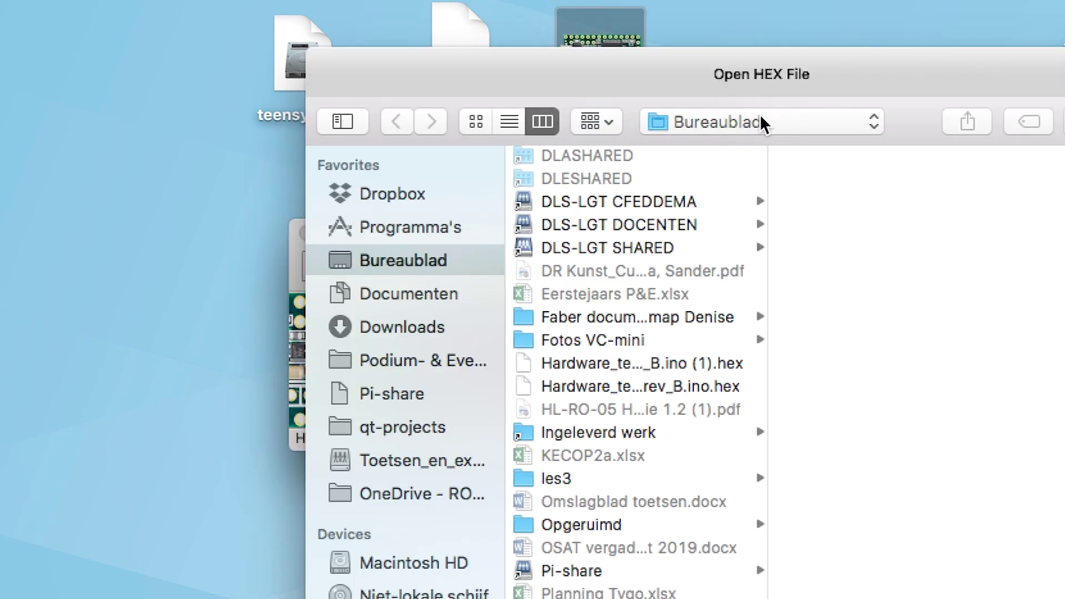
left_click_drag(893, 65, 655, 2)
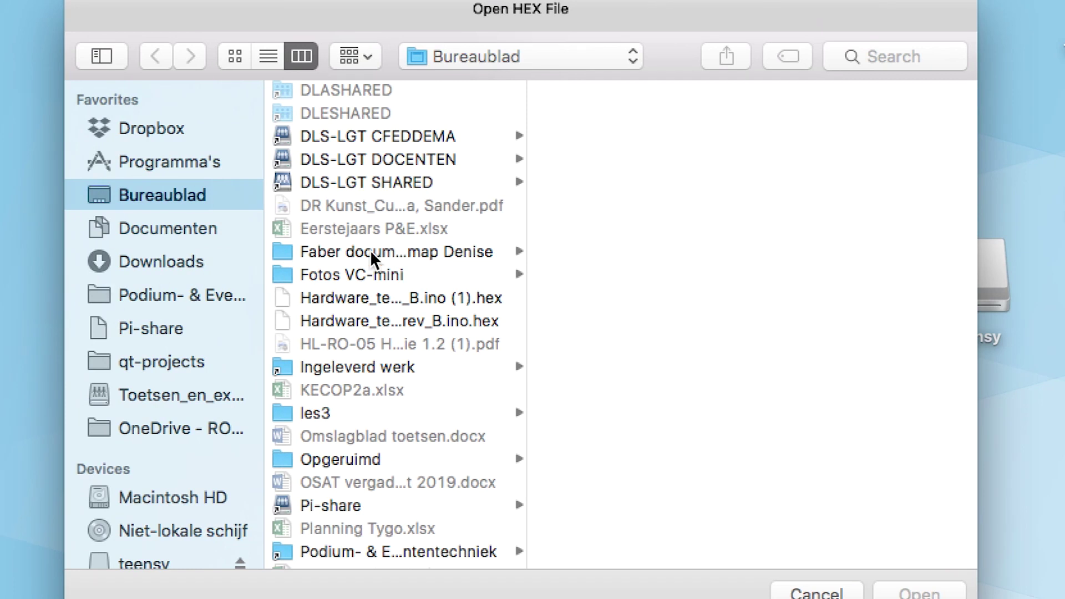
double_click(408, 322)
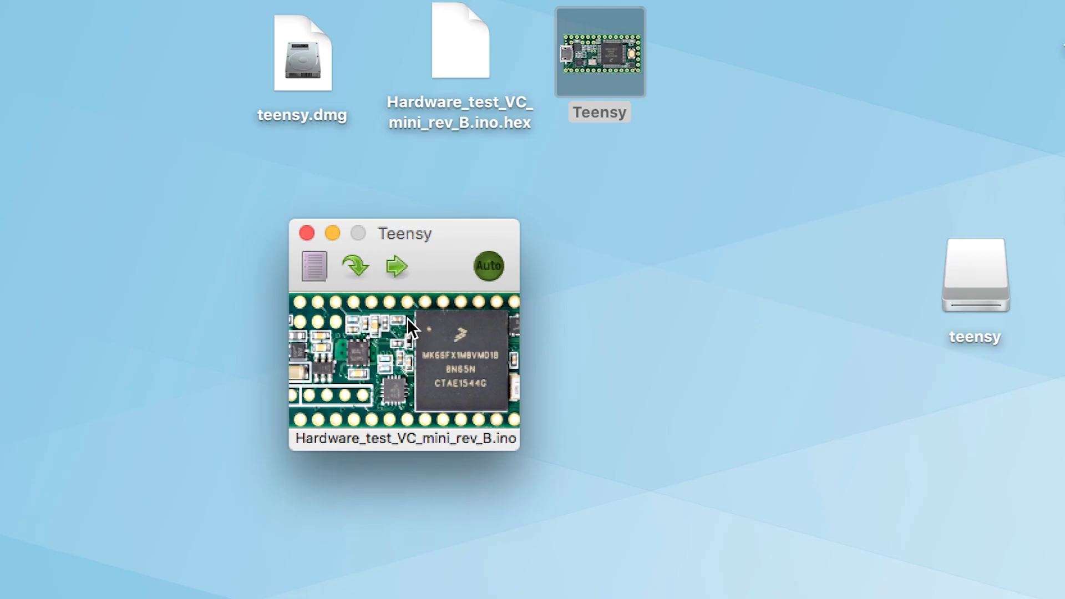
- Program the connected Teensy board with the loaded hex file and reboot the board
left_click(356, 265)
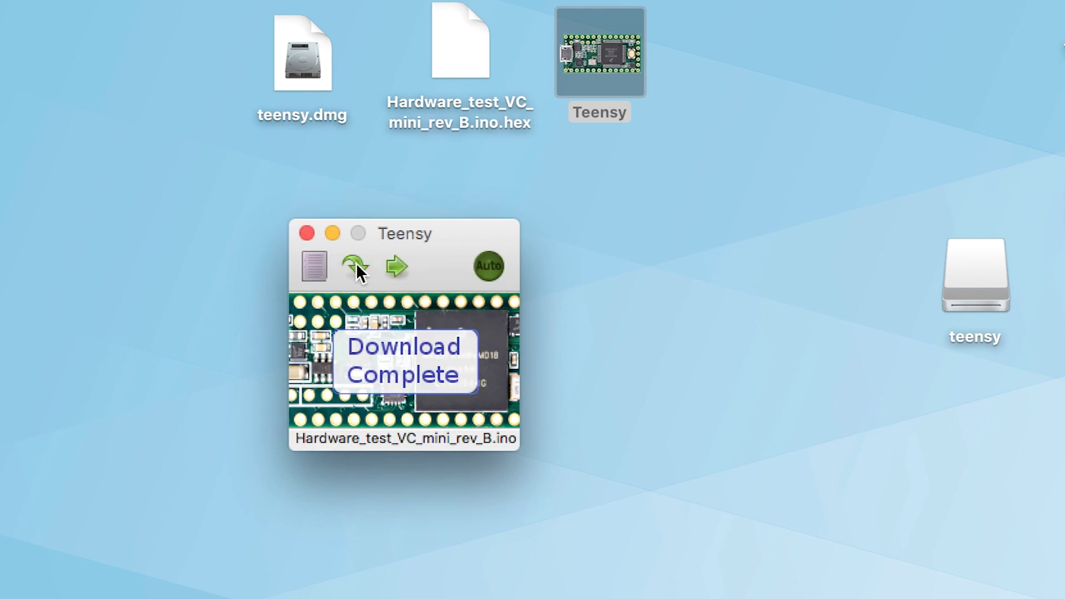
left_click(397, 267)
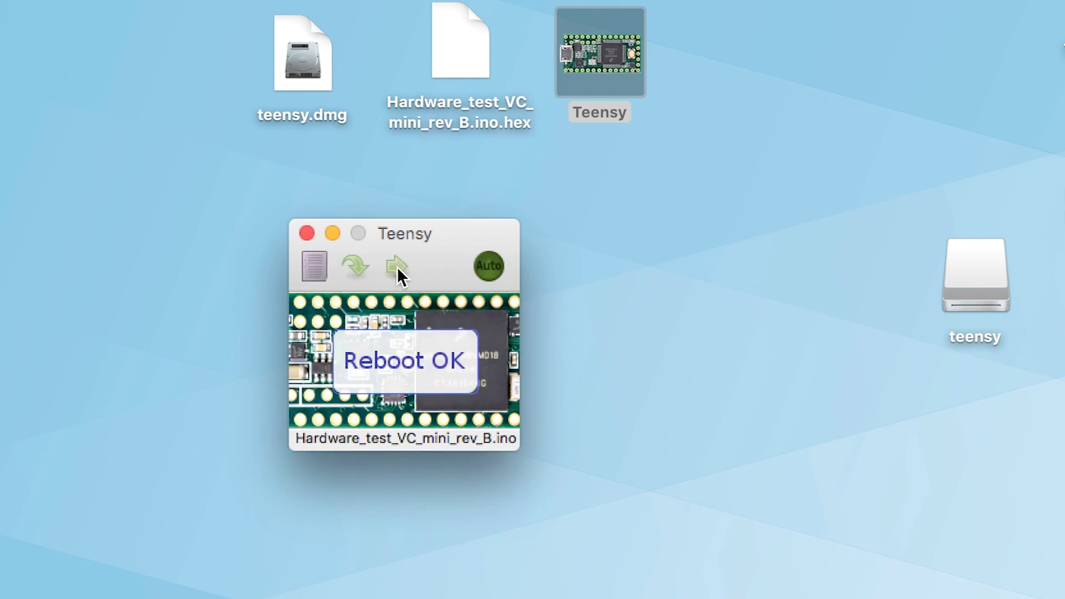